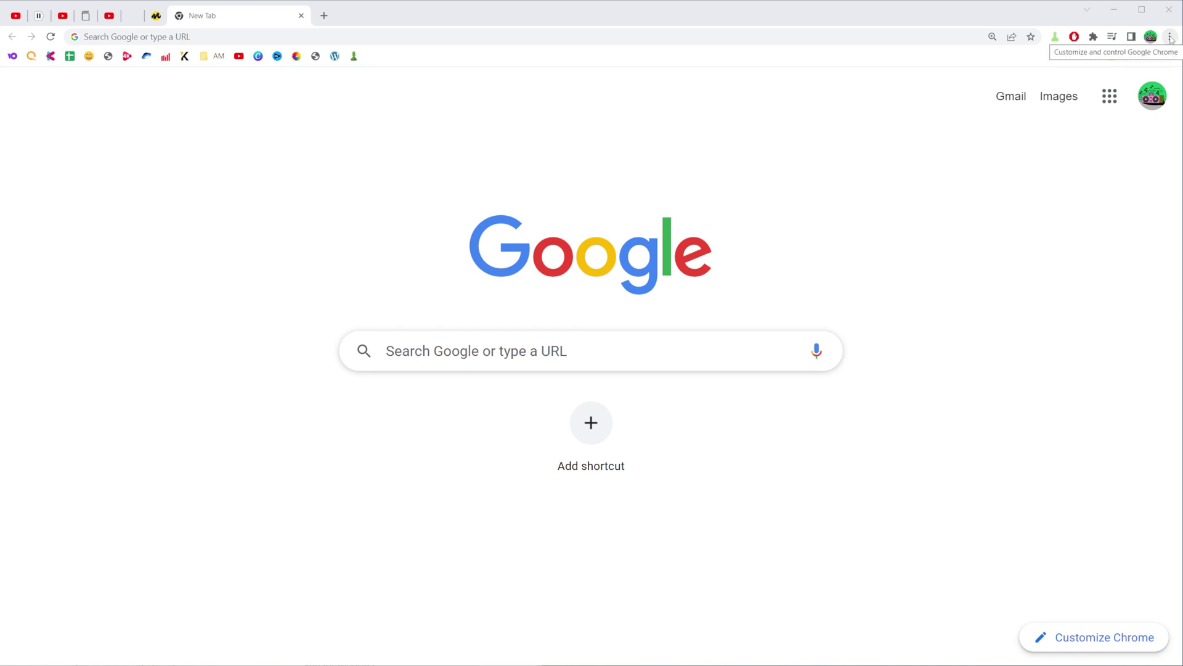
- Open Chrome's Extensions page through More tools, then go to the Chrome Web Store from its menu
{"action": "left_click", "coordinate": [1170, 37]}
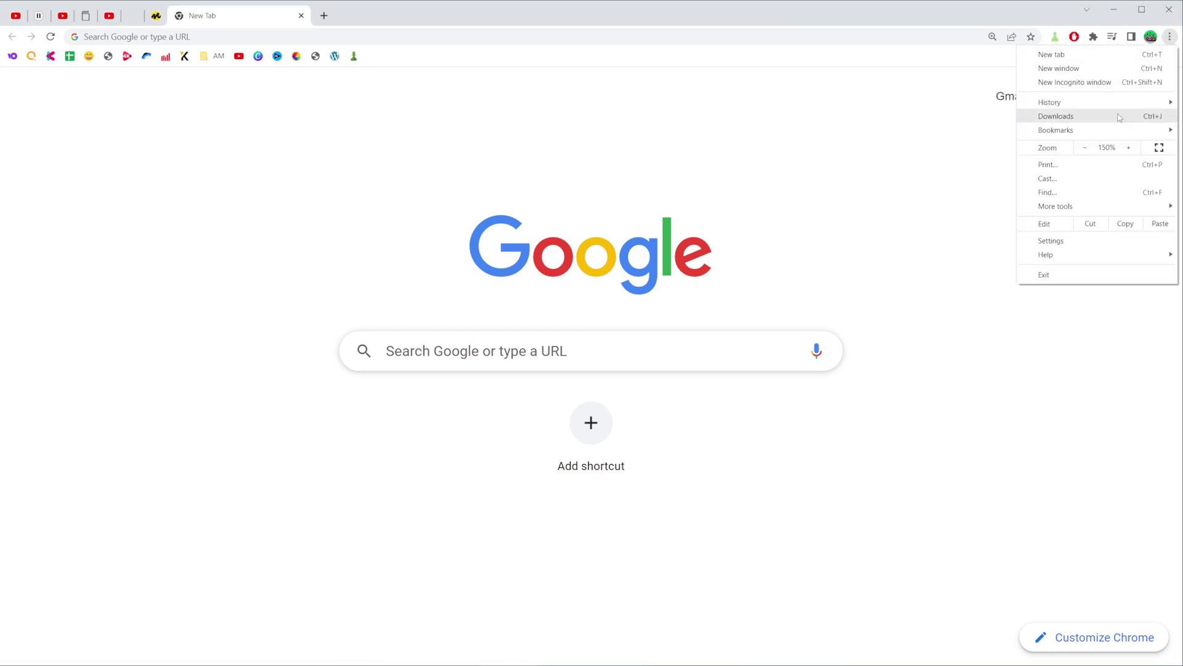
{"action": "mouse_move", "coordinate": [1061, 209]}
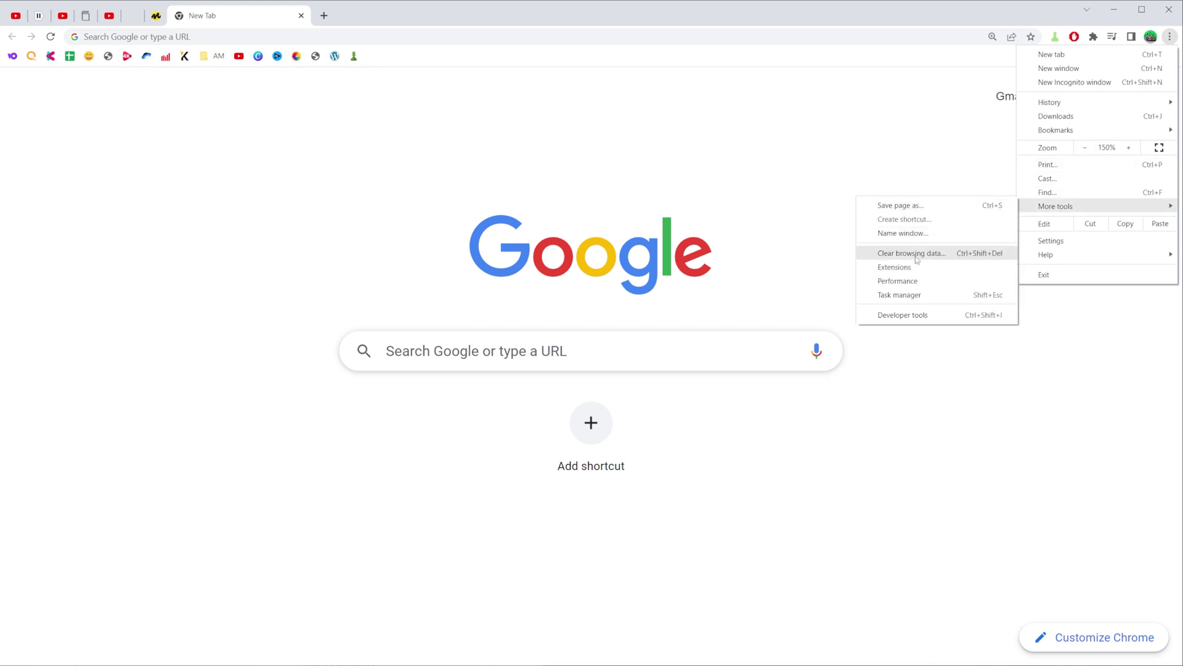
{"action": "left_click", "coordinate": [900, 268]}
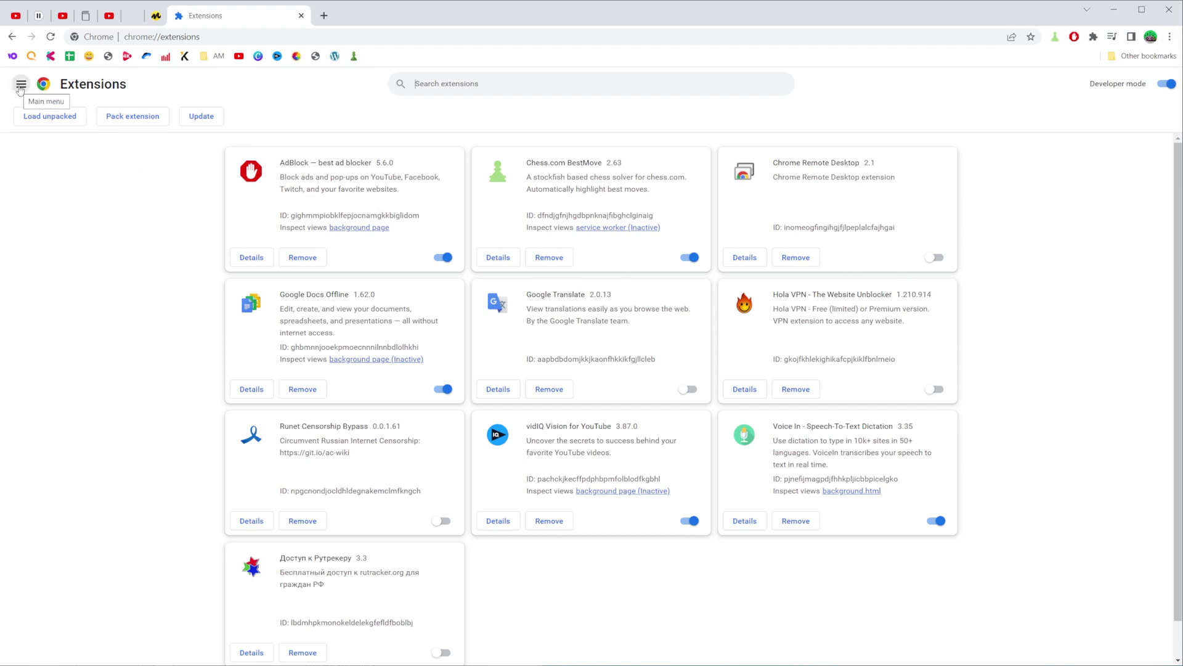
{"action": "left_click", "coordinate": [20, 86]}
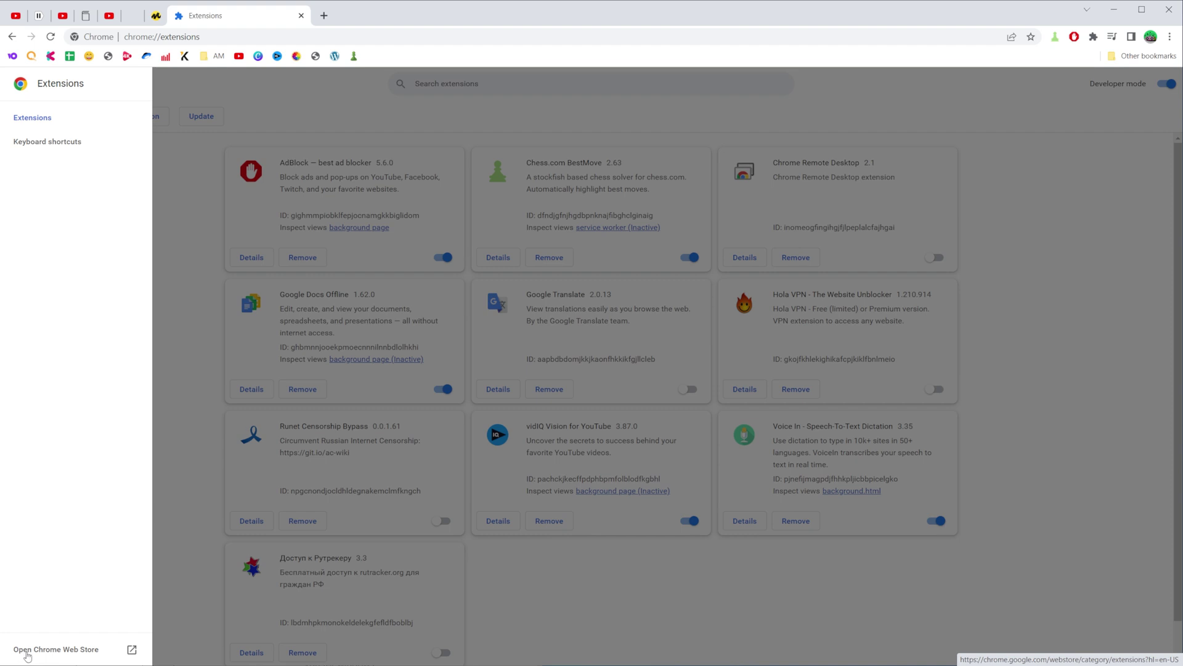
{"action": "left_click", "coordinate": [67, 656]}
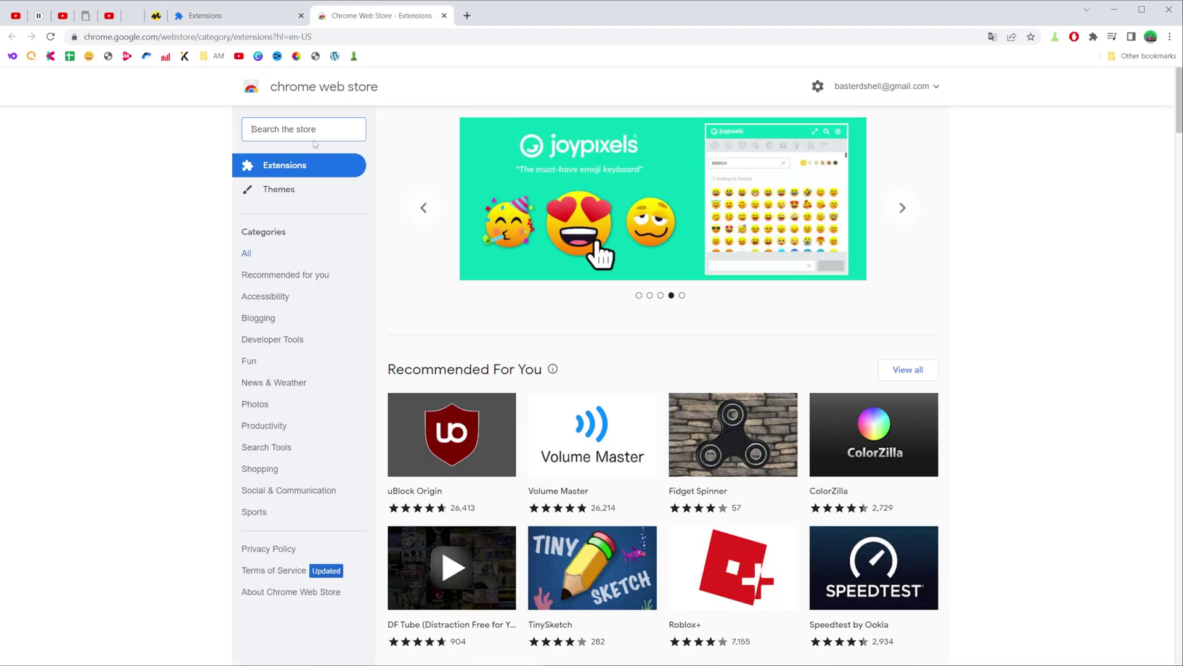
- Search the store for 'block sites' and add BlockSite: Block Websites & Stay Focused to Chrome
{"action": "type", "text": "blo"}
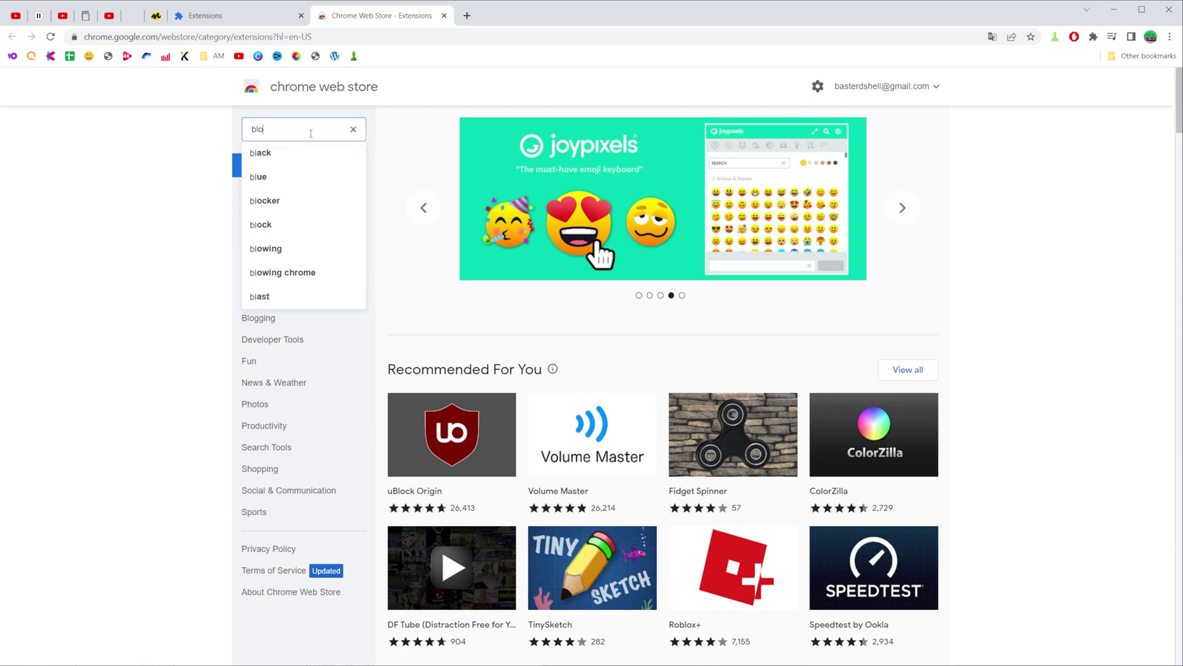
{"action": "type", "text": "ck sites"}
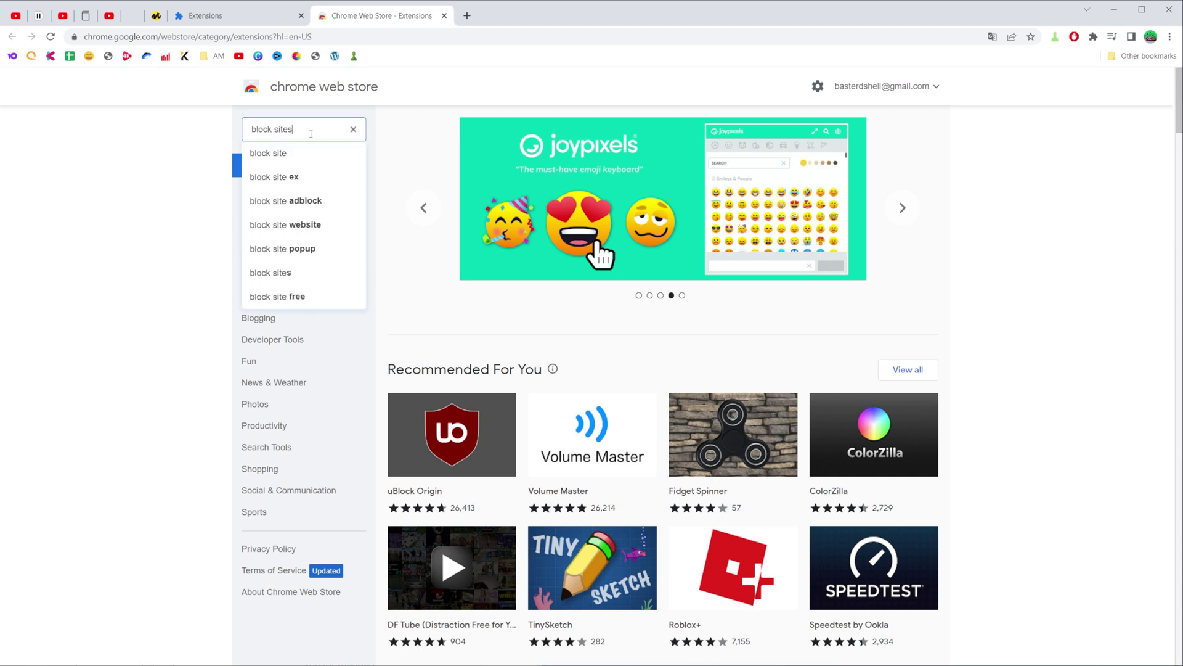
{"action": "key", "text": "Return"}
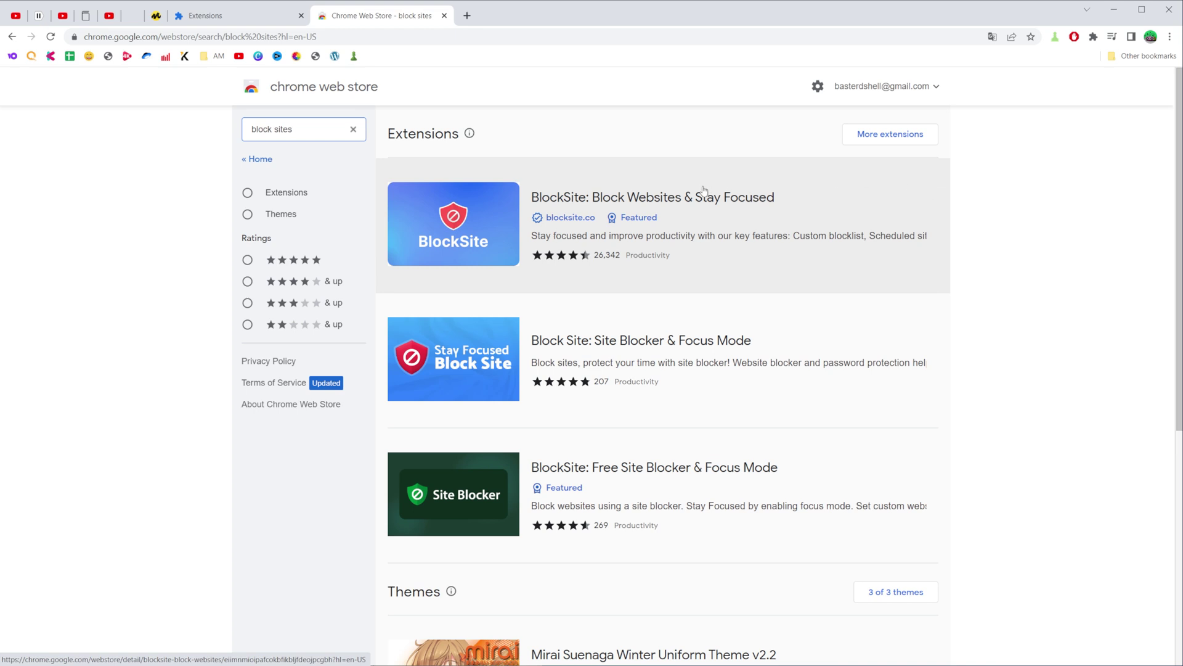
{"action": "left_click", "coordinate": [670, 201]}
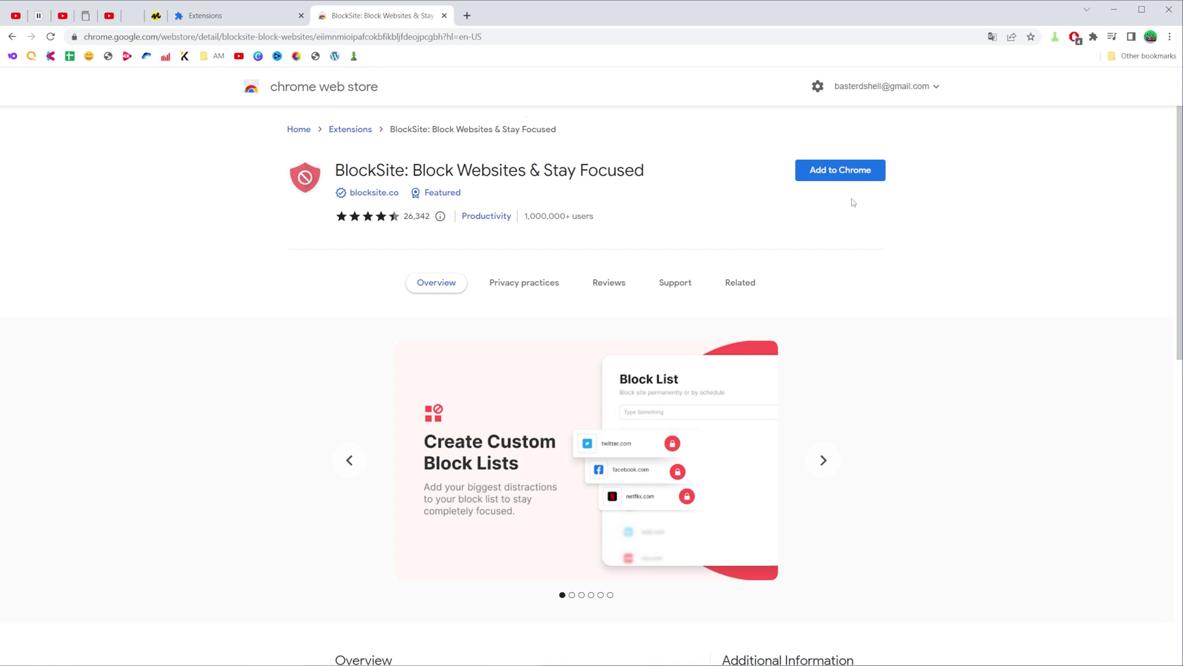
{"action": "left_click", "coordinate": [849, 175]}
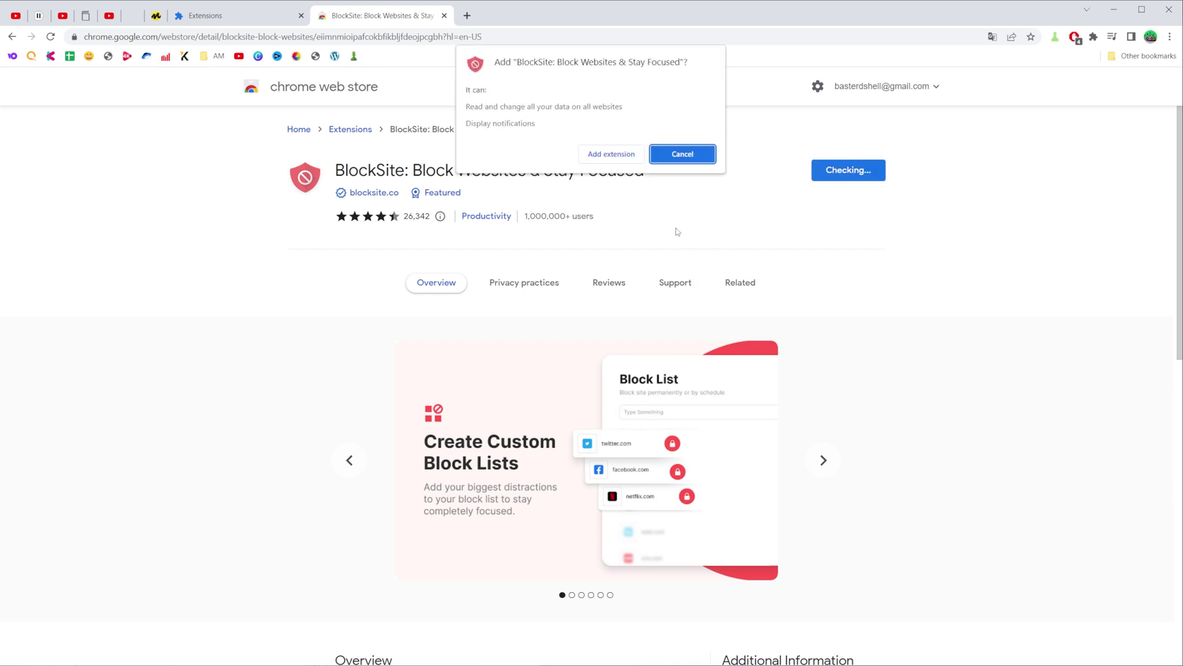
{"action": "left_click", "coordinate": [603, 155]}
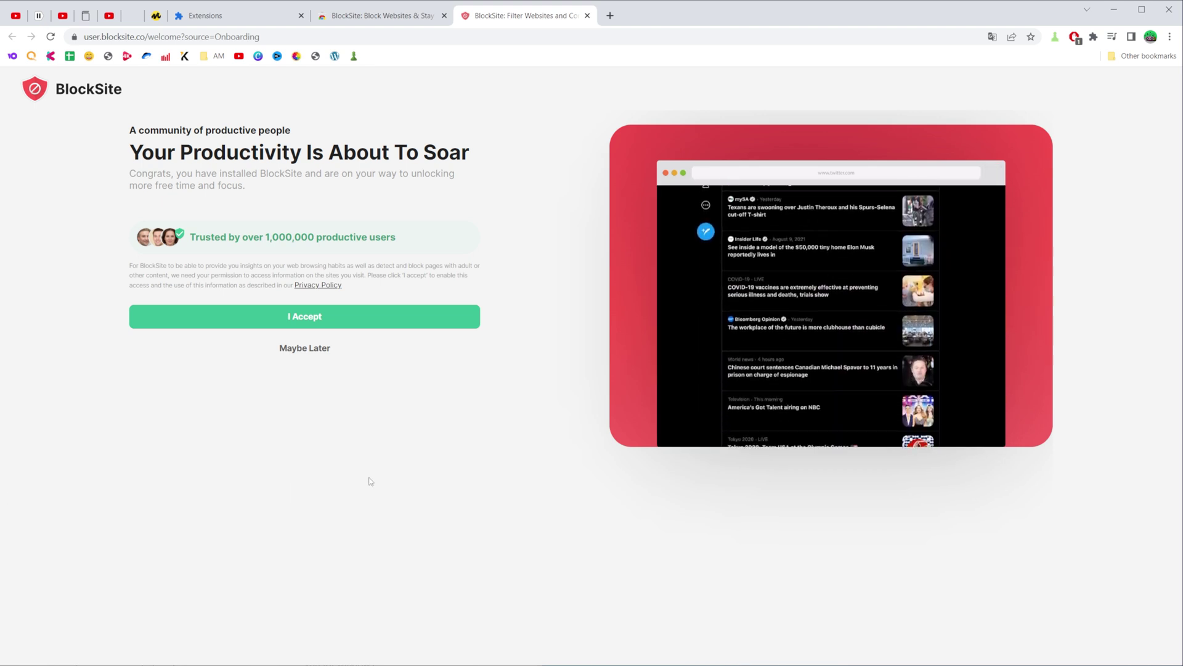
- Decline BlockSite's browsing-data access and skip both the paid plan and personalized plan offers
{"action": "left_click", "coordinate": [299, 353]}
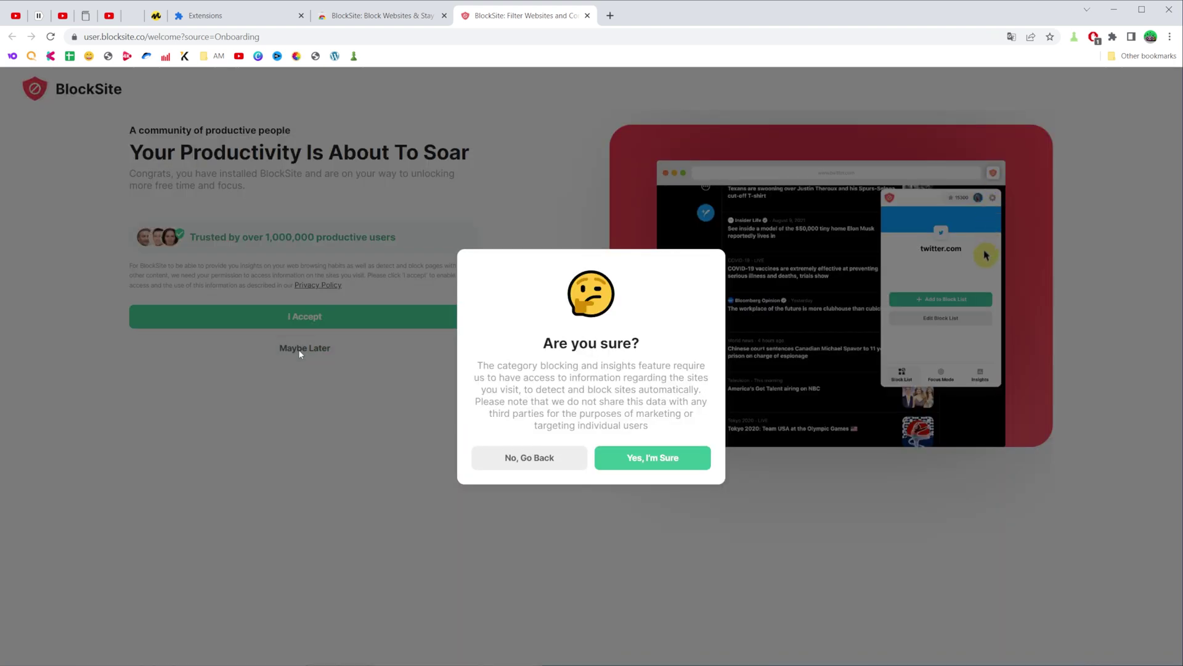
{"action": "left_click", "coordinate": [663, 469]}
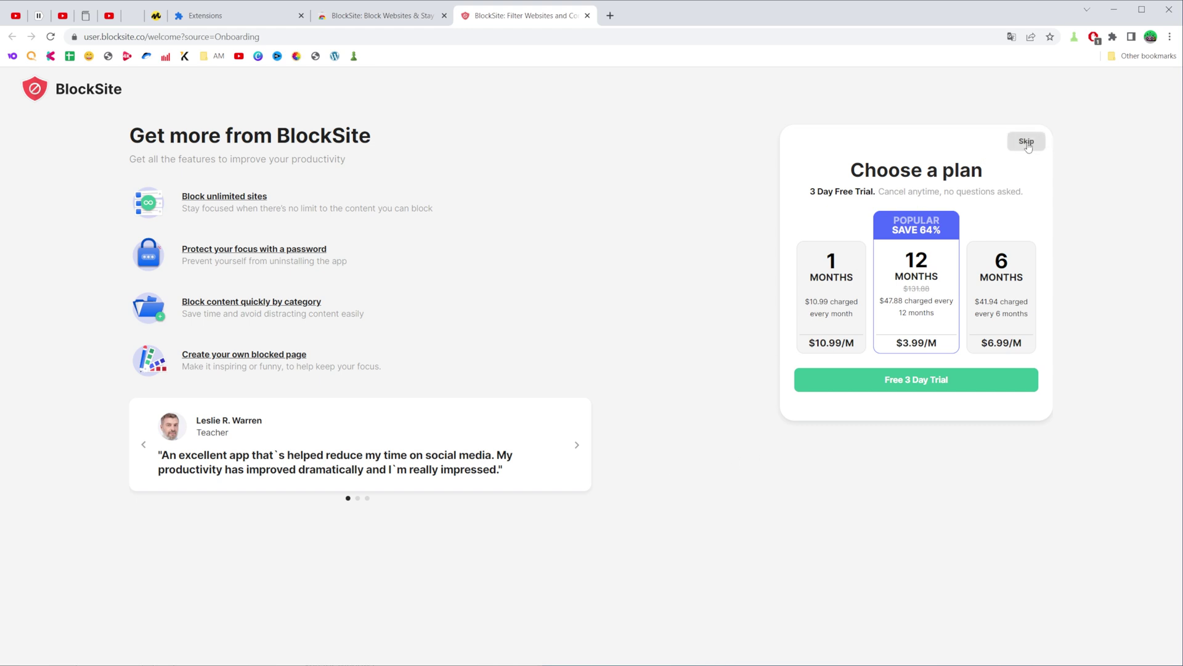
{"action": "left_click", "coordinate": [1026, 142]}
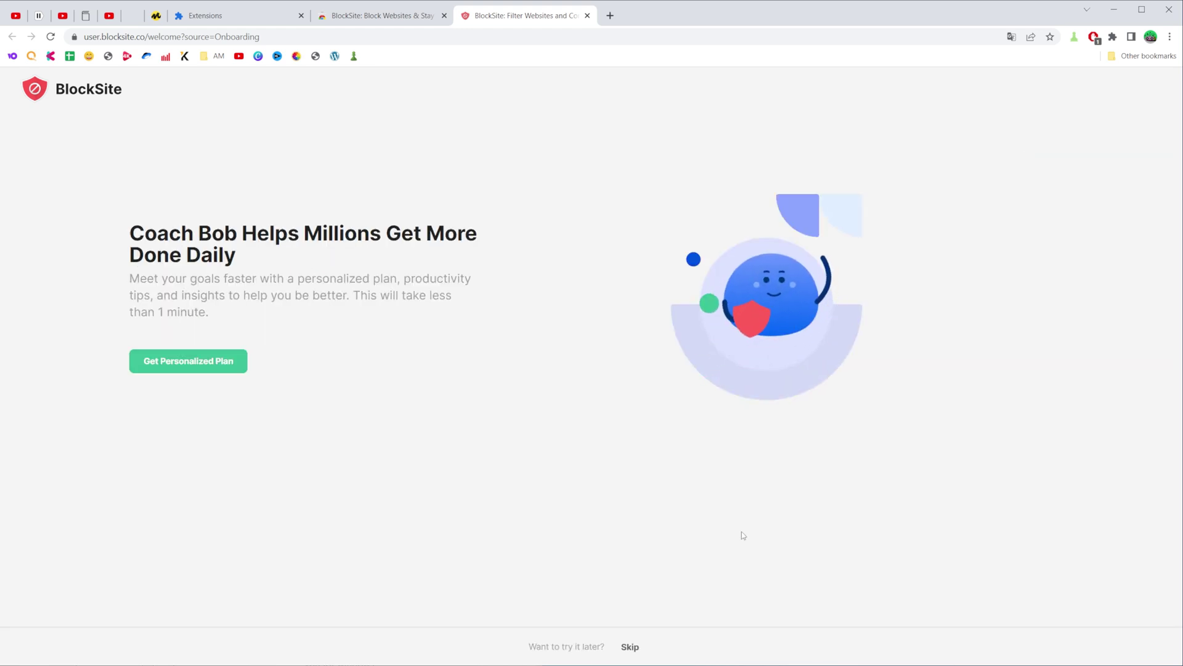
{"action": "left_click", "coordinate": [630, 647]}
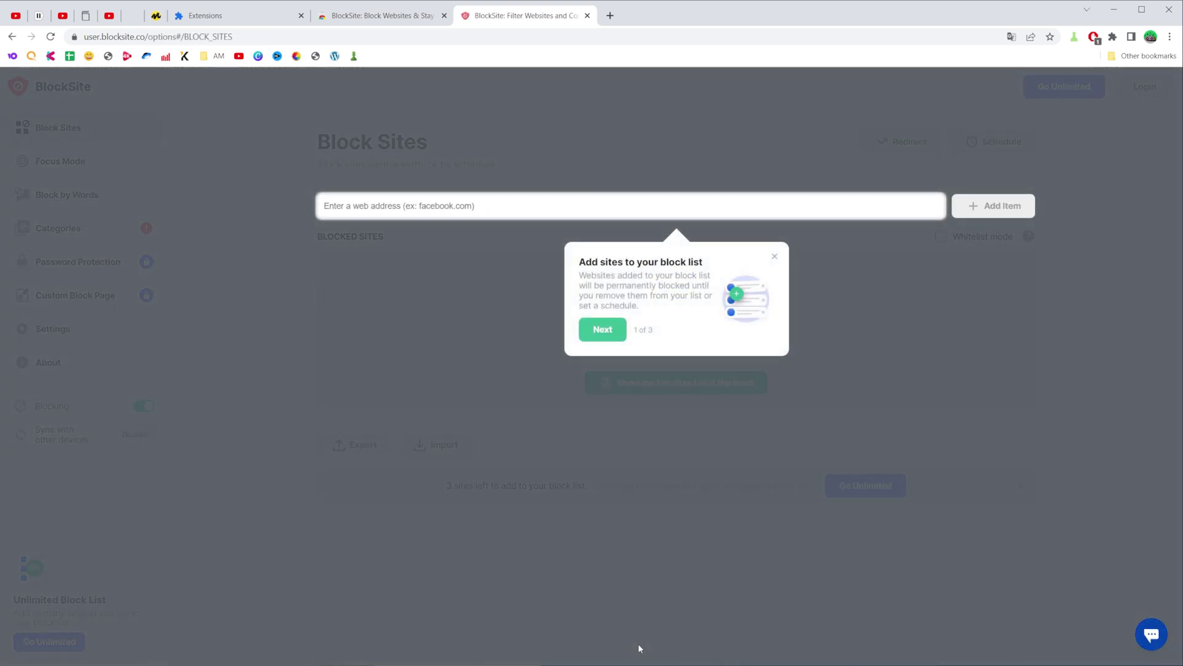
- Dismiss the onboarding tip and add youtube.com to BlockSite's blocked sites list
{"action": "left_click", "coordinate": [775, 256]}
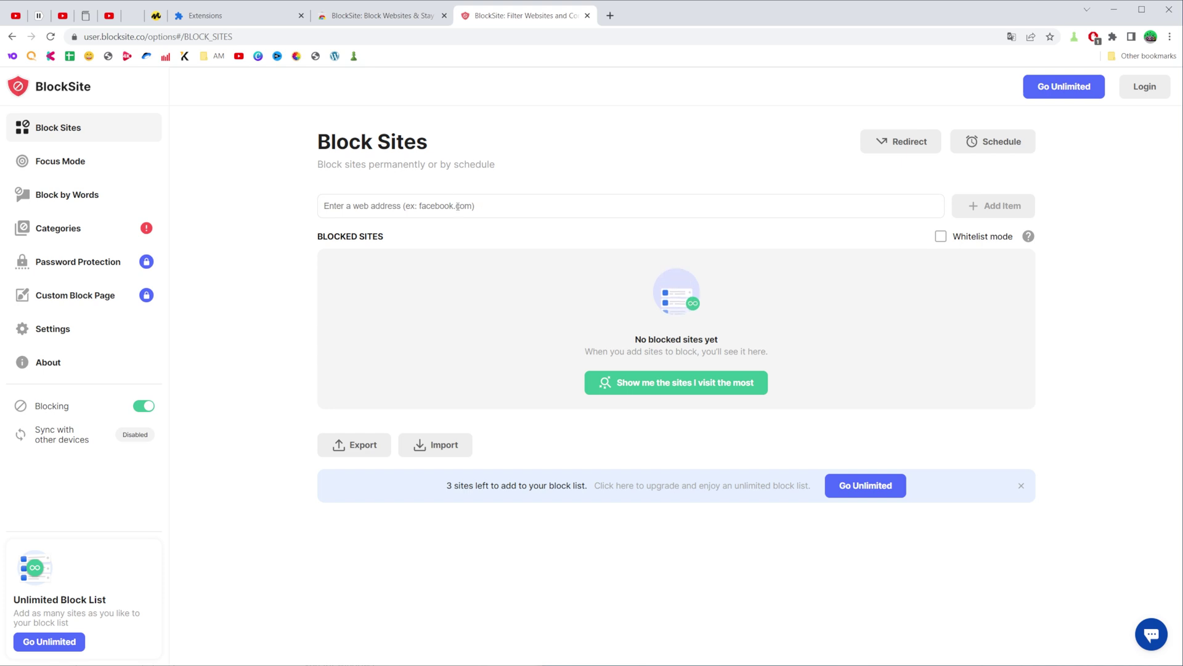
{"action": "left_click", "coordinate": [458, 206]}
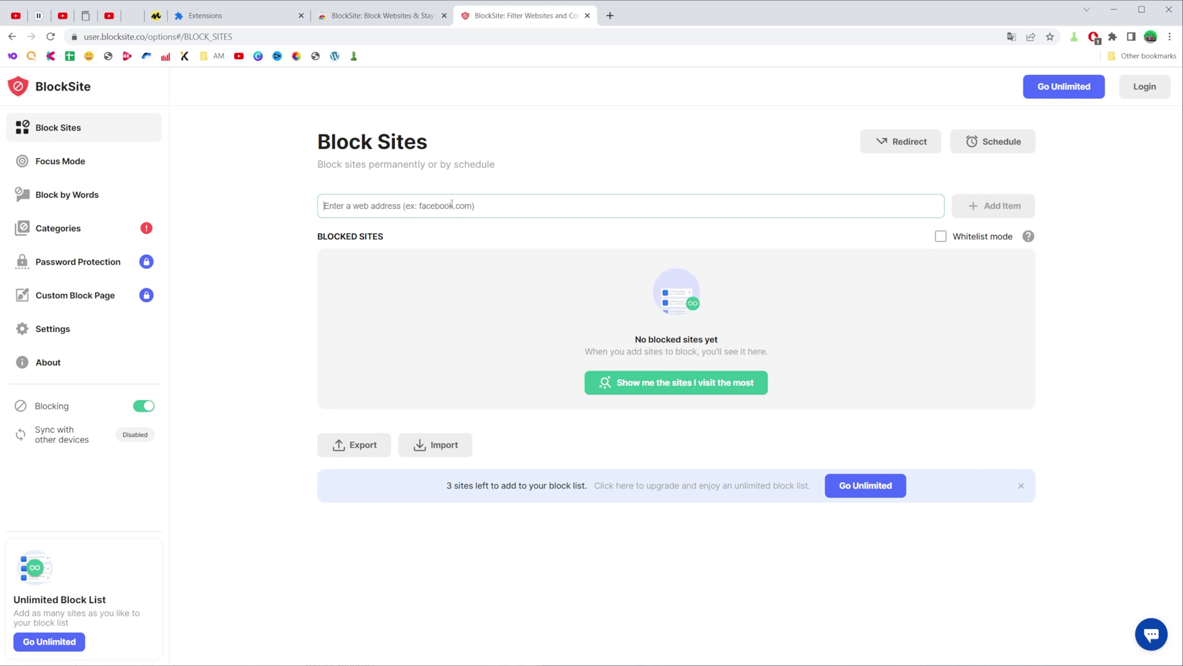
{"action": "type", "text": "youtube"}
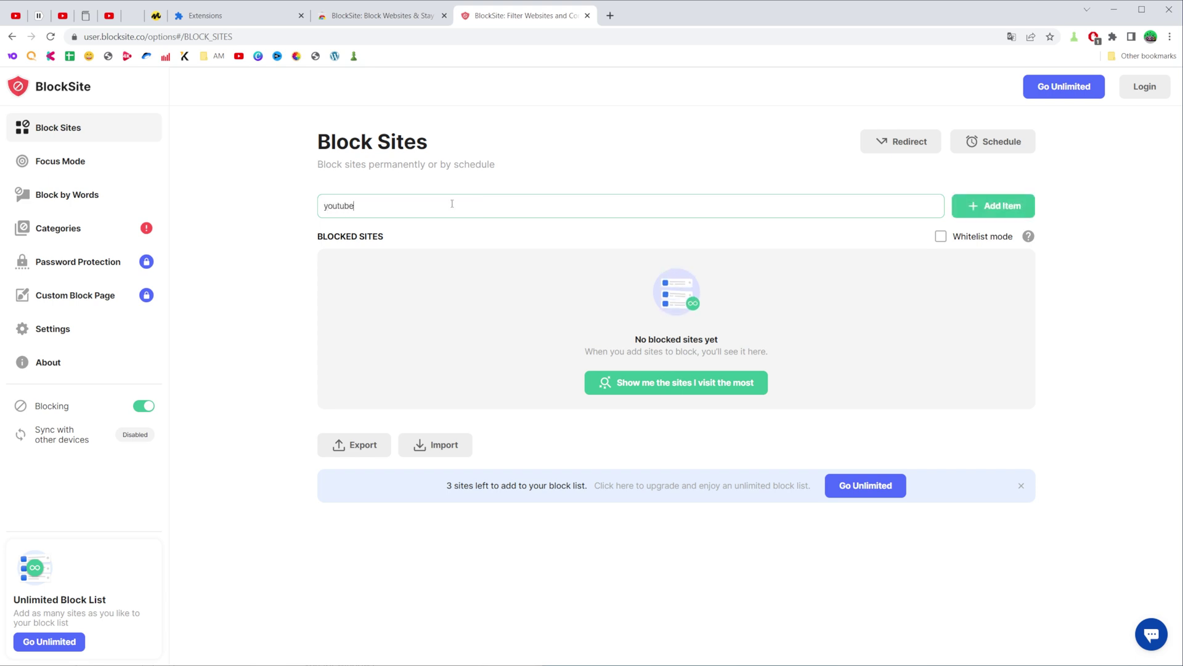
{"action": "type", "text": ".com"}
{"action": "left_click", "coordinate": [990, 206]}
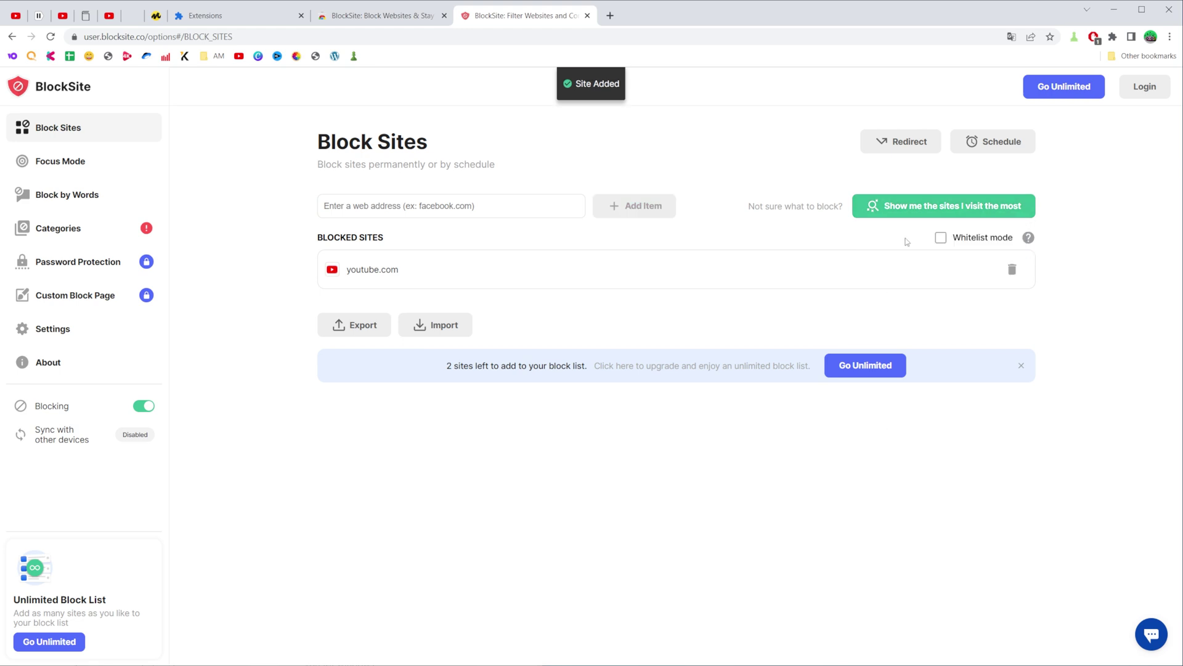
- View youtube.com's block page in a new tab, then delete youtube.com from the block list
{"action": "middle_click", "coordinate": [319, 56]}
{"action": "key", "text": "ctrl+Tab"}
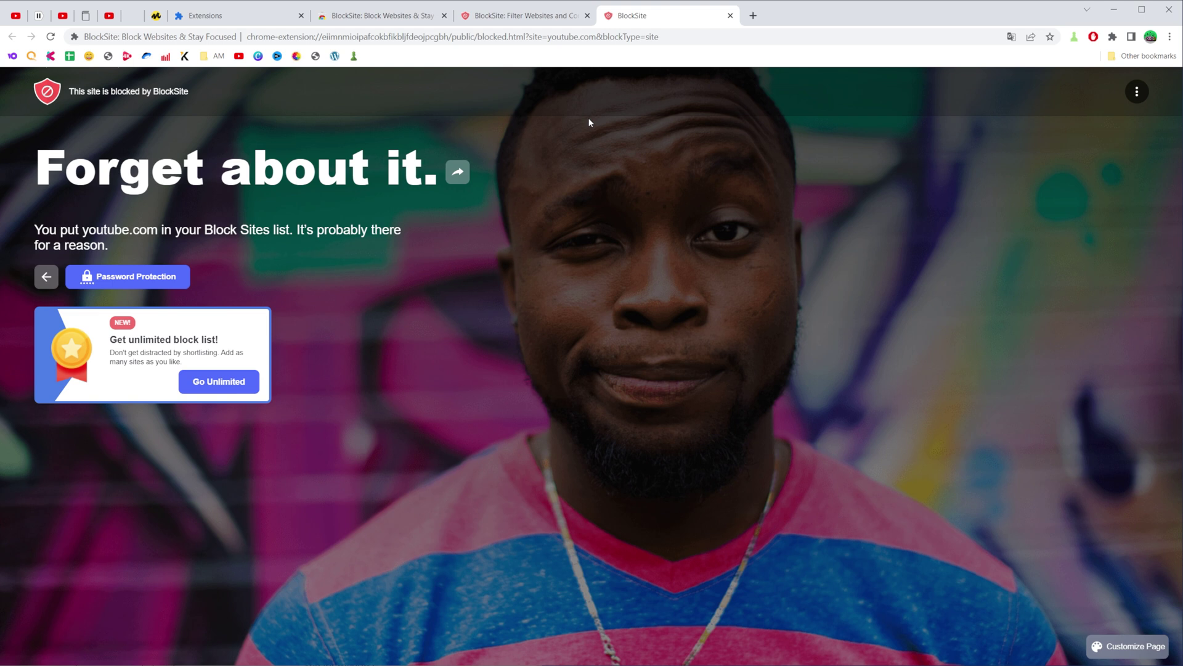
{"action": "left_click", "coordinate": [499, 18]}
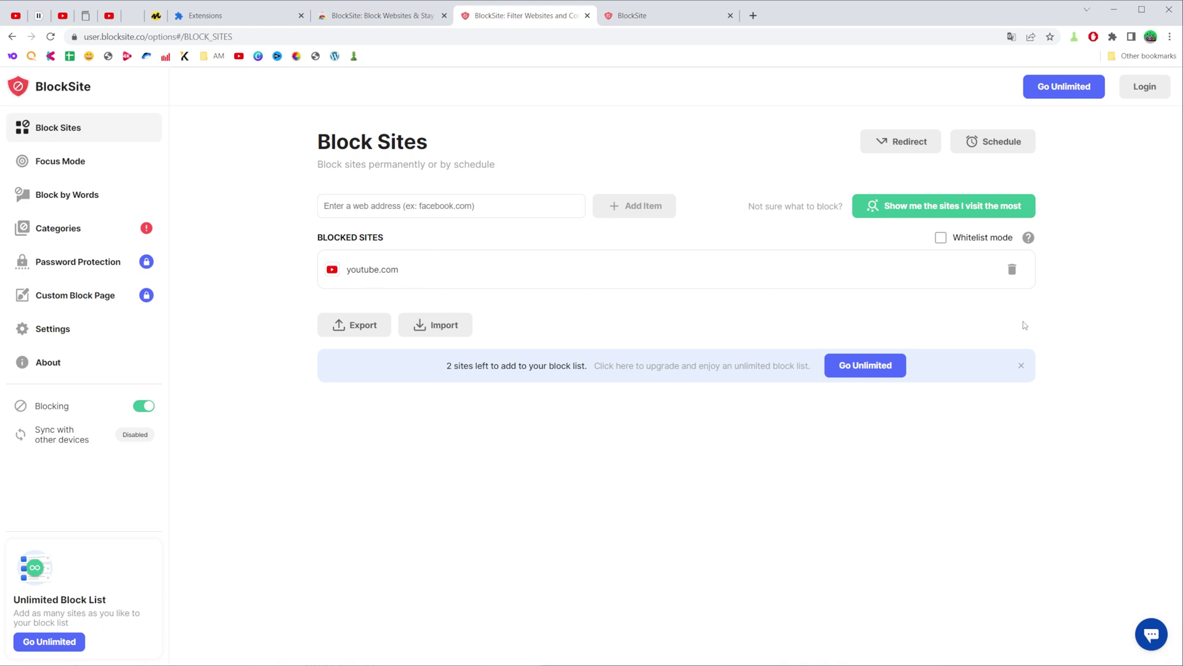
{"action": "left_click", "coordinate": [1013, 272]}
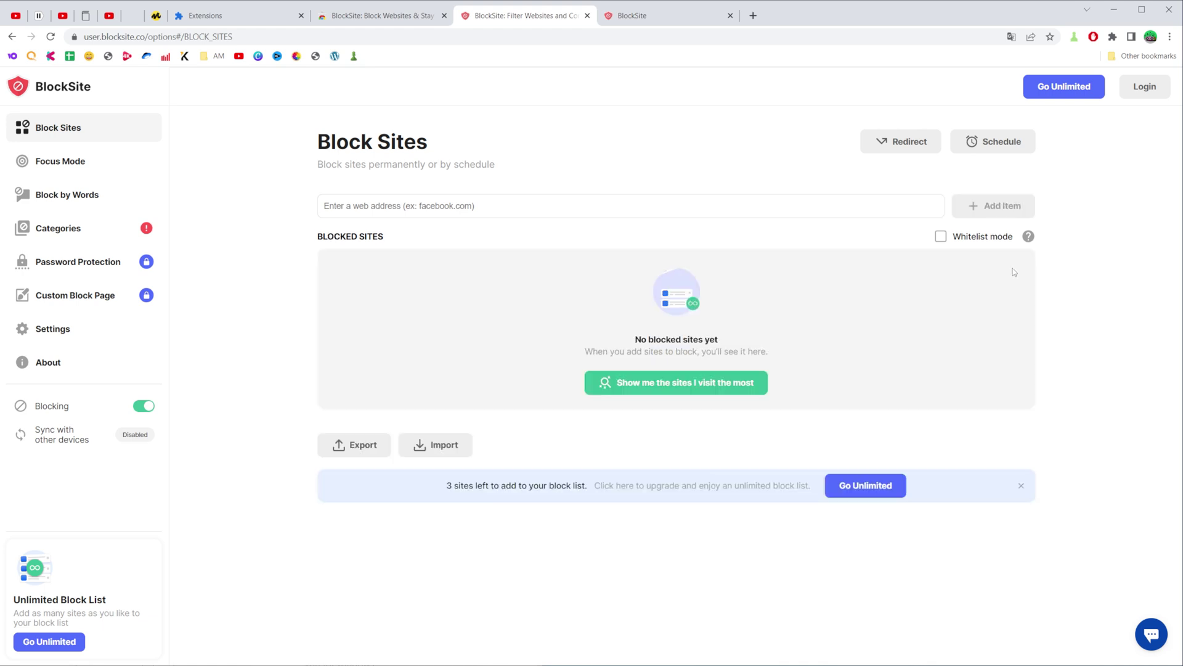
- Load YouTube, dismiss the BlockSite card, and pin BlockSite to the Chrome toolbar
{"action": "left_click", "coordinate": [239, 56]}
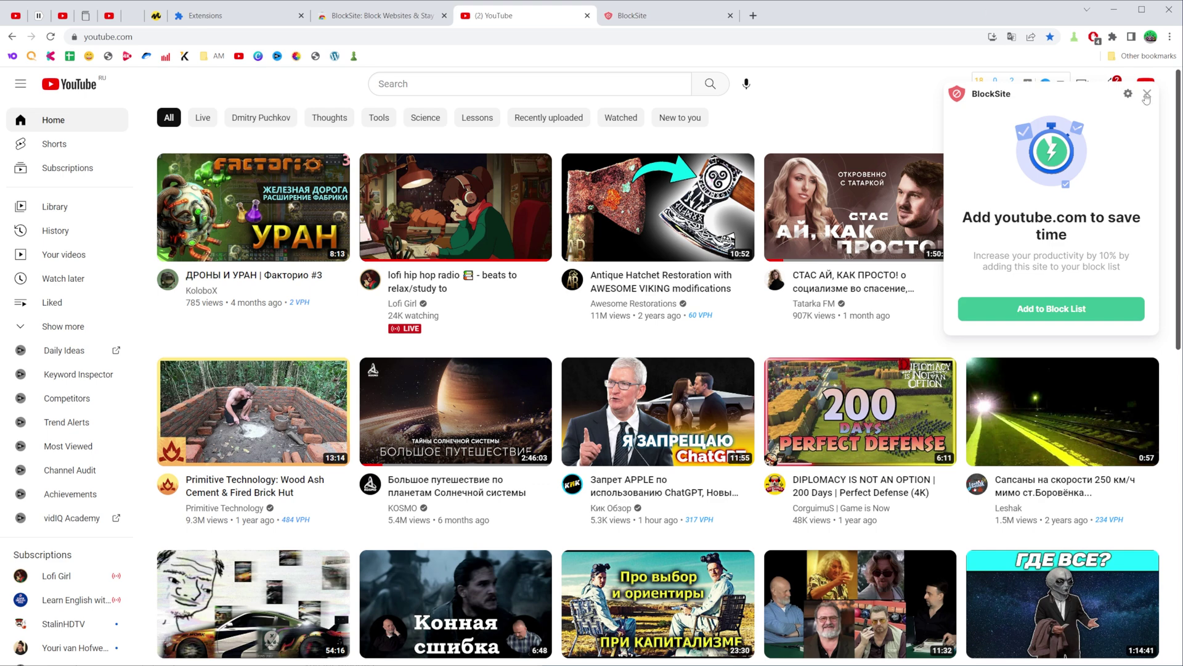
{"action": "left_click", "coordinate": [1147, 95]}
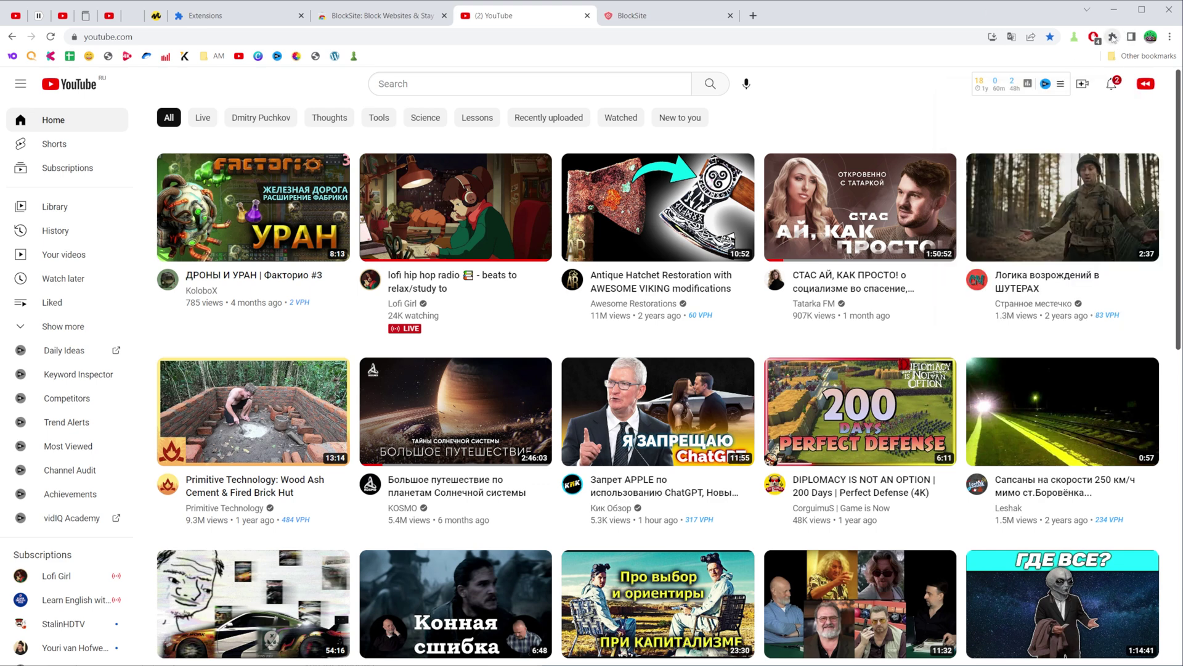
{"action": "left_click", "coordinate": [1113, 38]}
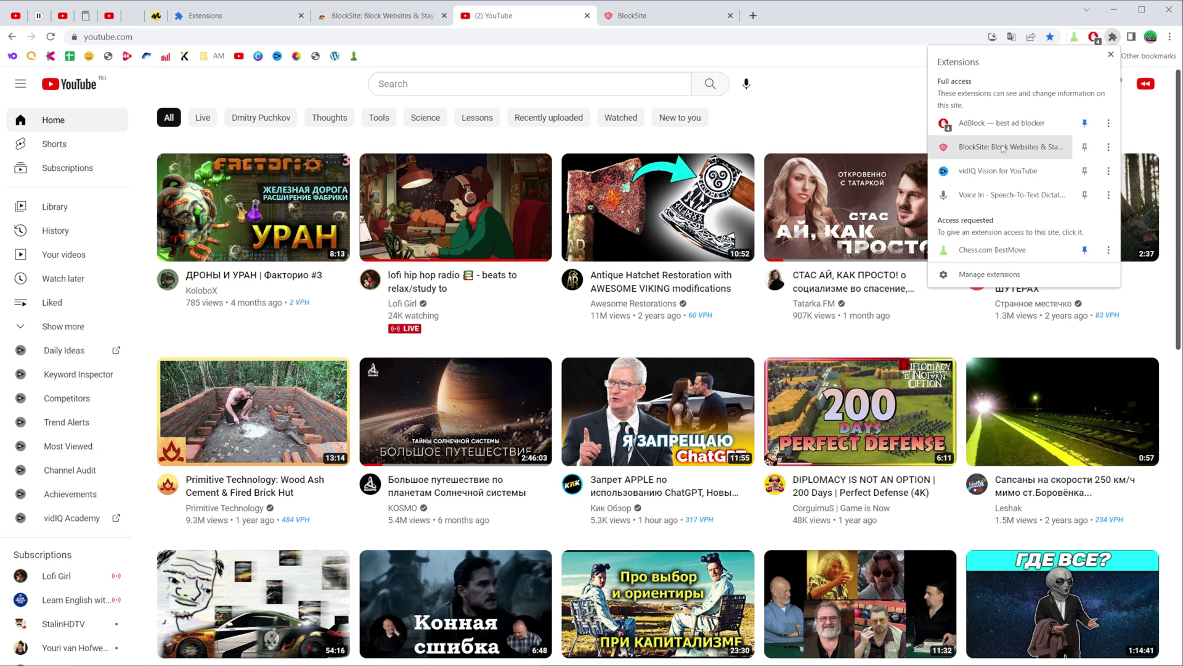
{"action": "left_click", "coordinate": [1085, 147]}
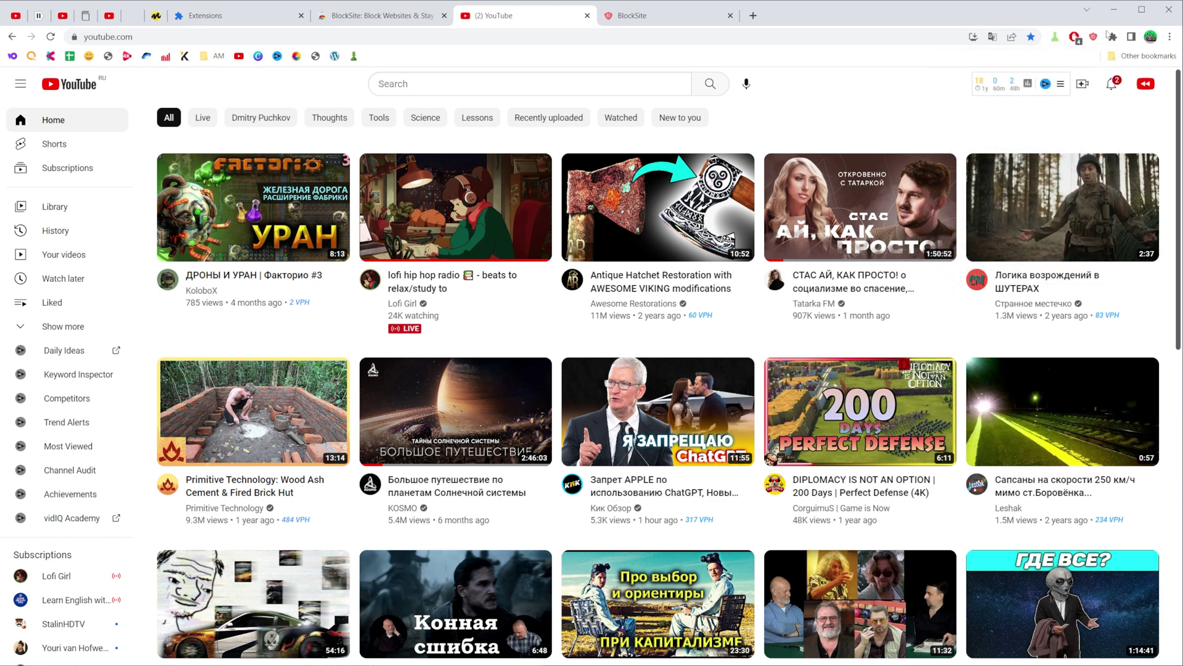
{"action": "left_click", "coordinate": [1094, 38]}
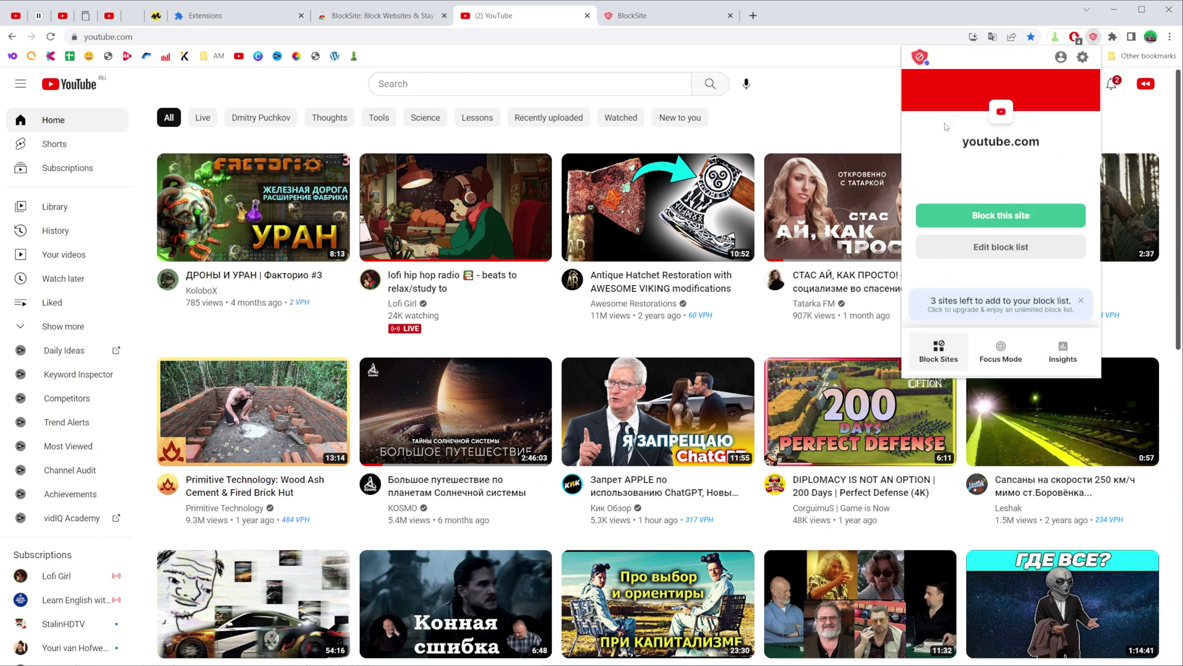
{"action": "left_click", "coordinate": [869, 104]}
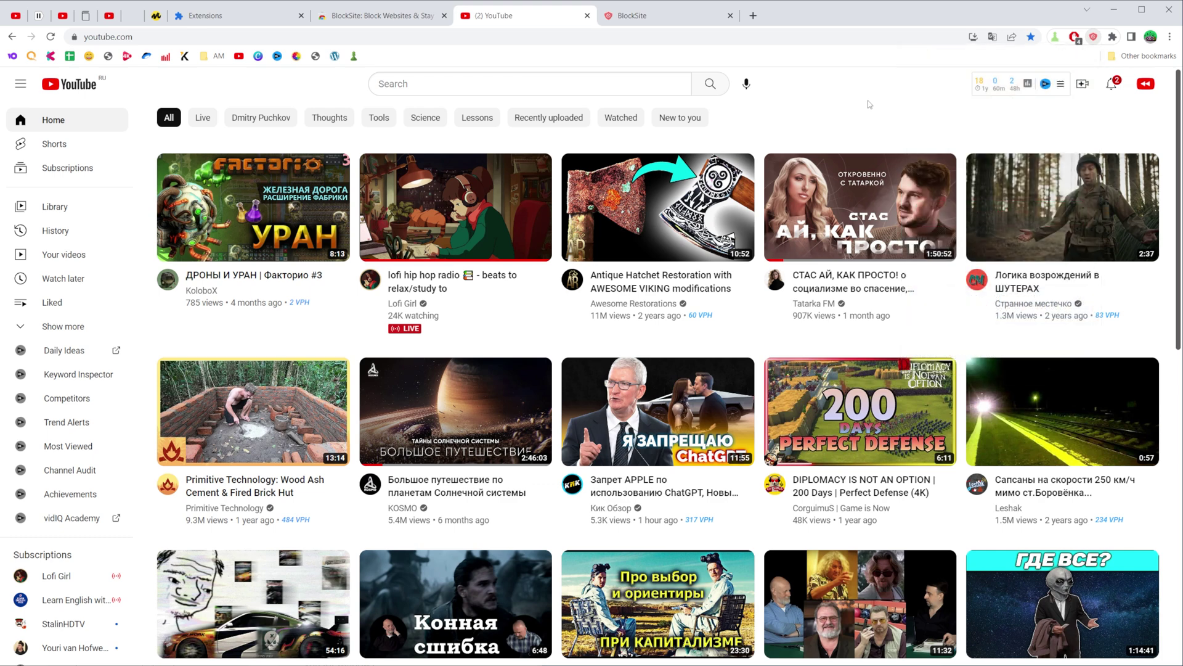
- Block youtube.com from the BlockSite toolbar popup, skip the promotion, and refresh the page
{"action": "left_click", "coordinate": [1093, 38]}
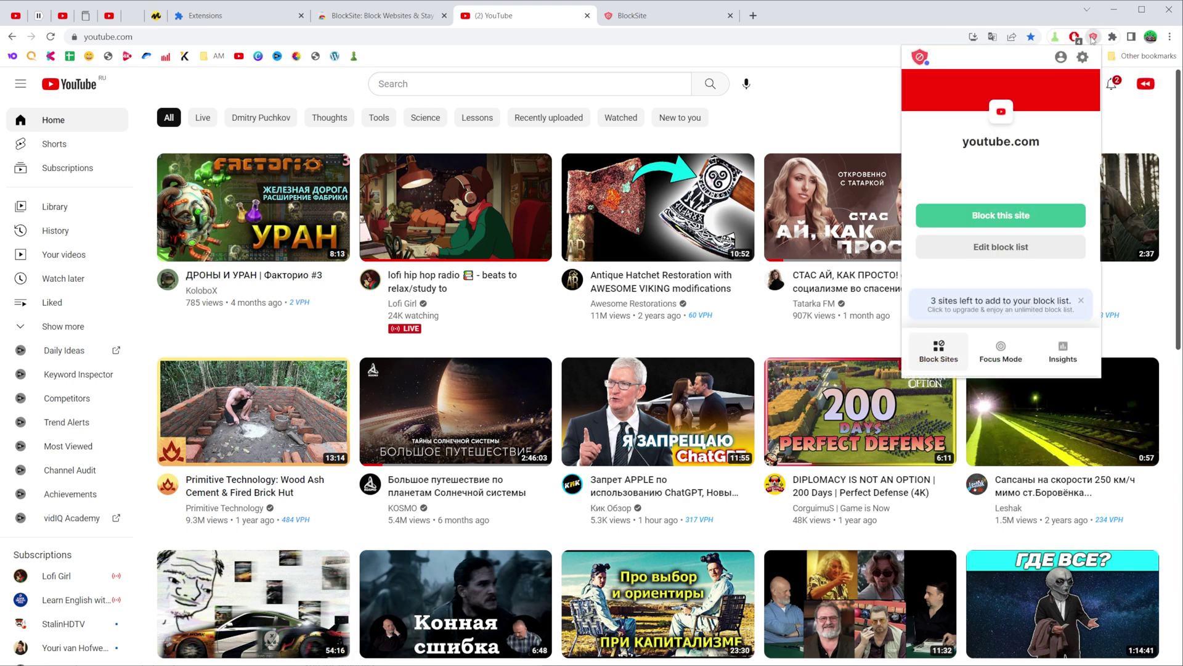
{"action": "left_click", "coordinate": [995, 216]}
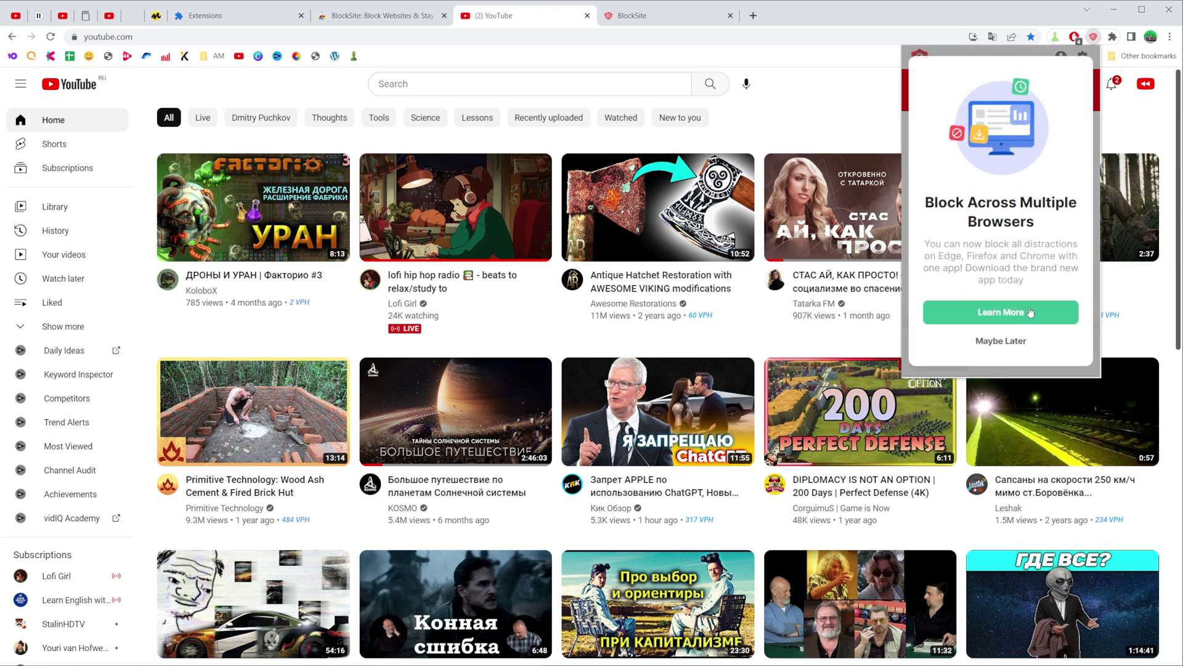
{"action": "left_click", "coordinate": [995, 339]}
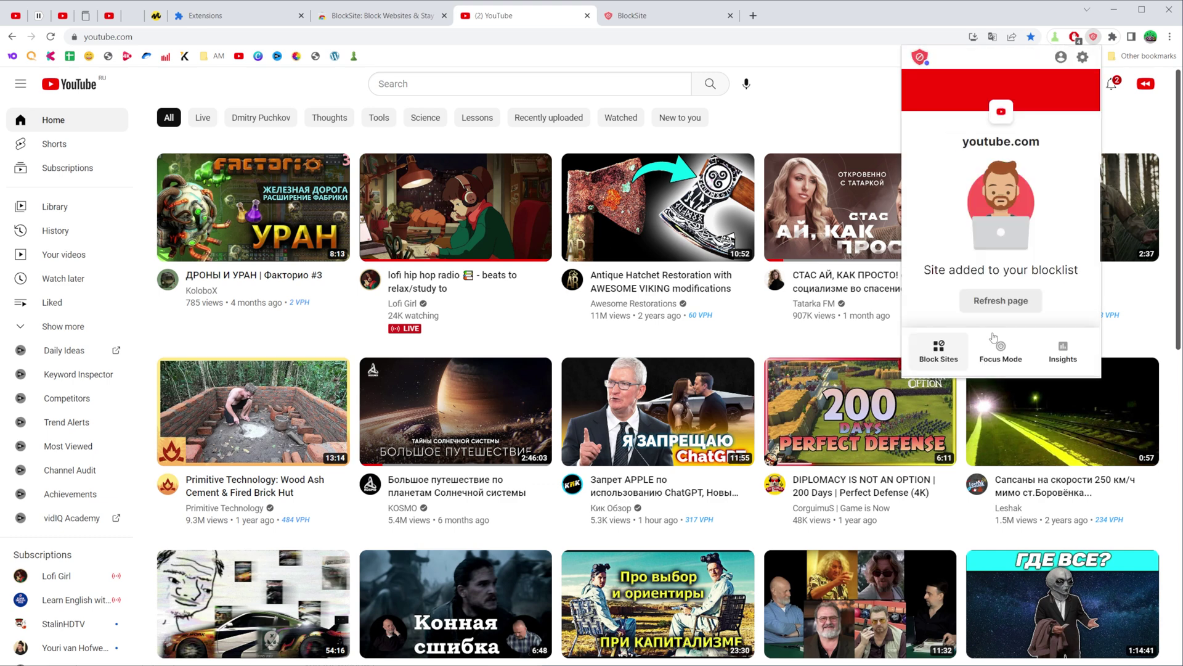
{"action": "left_click", "coordinate": [1001, 301]}
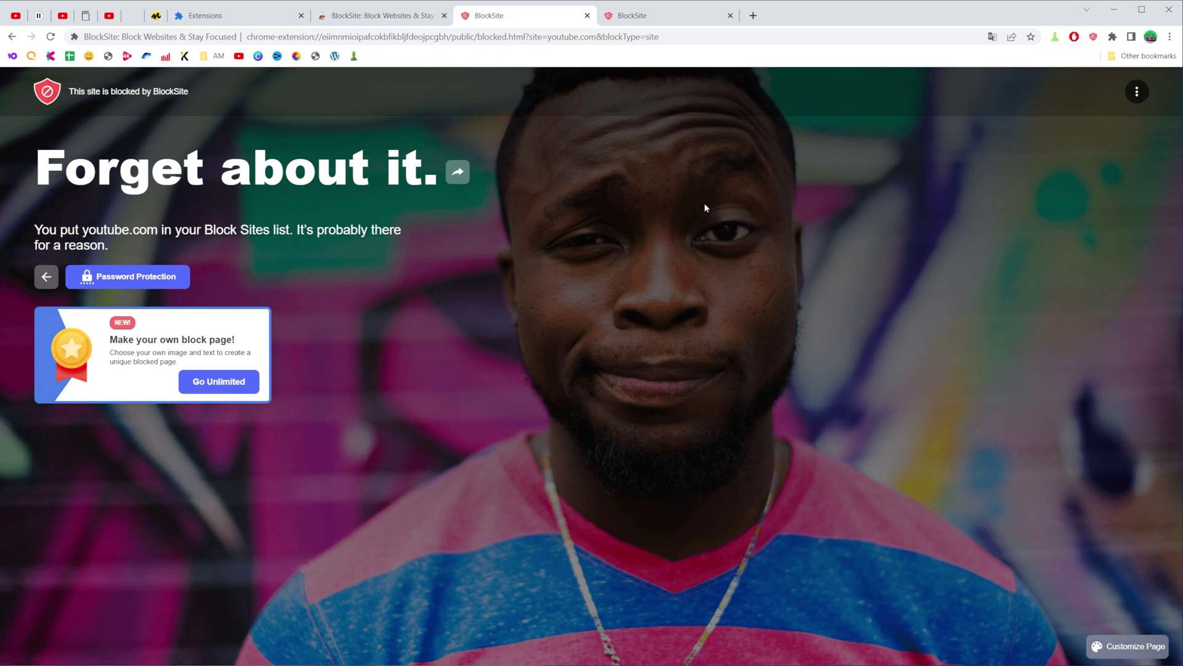